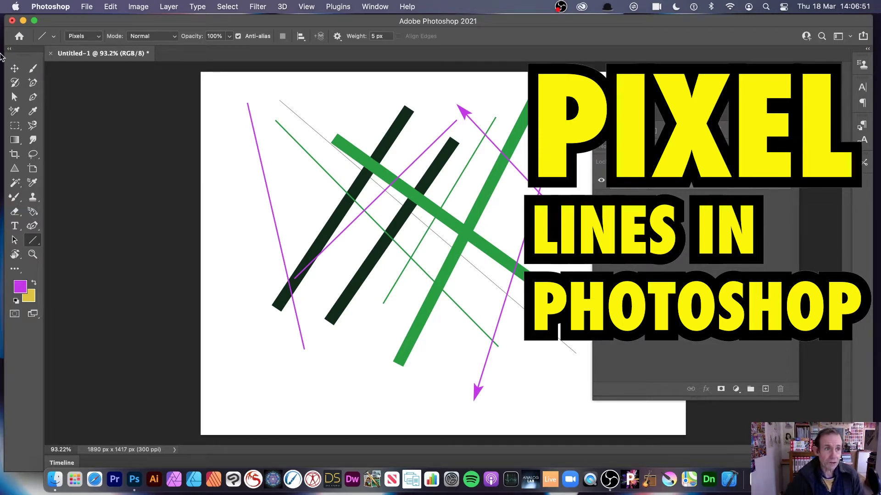
- Keep the straight Line tool selected in Pixels drawing mode
{"action": "left_click", "coordinate": [83, 36]}
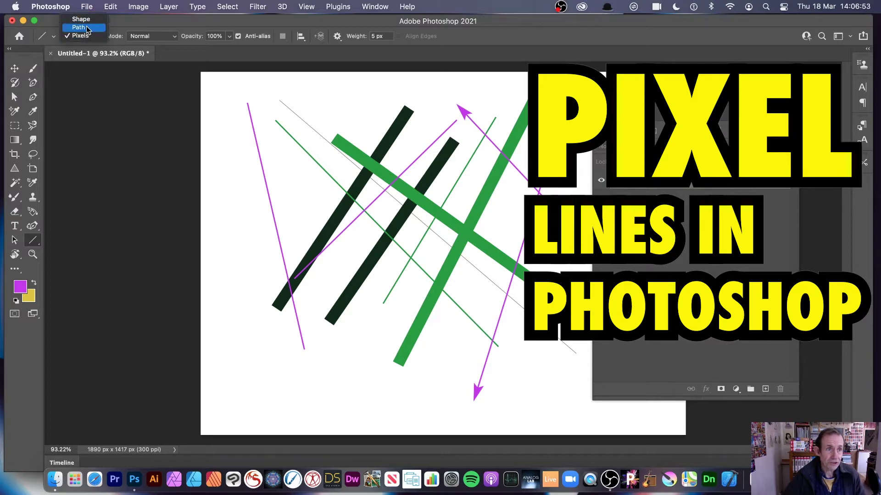
{"action": "left_click", "coordinate": [83, 36]}
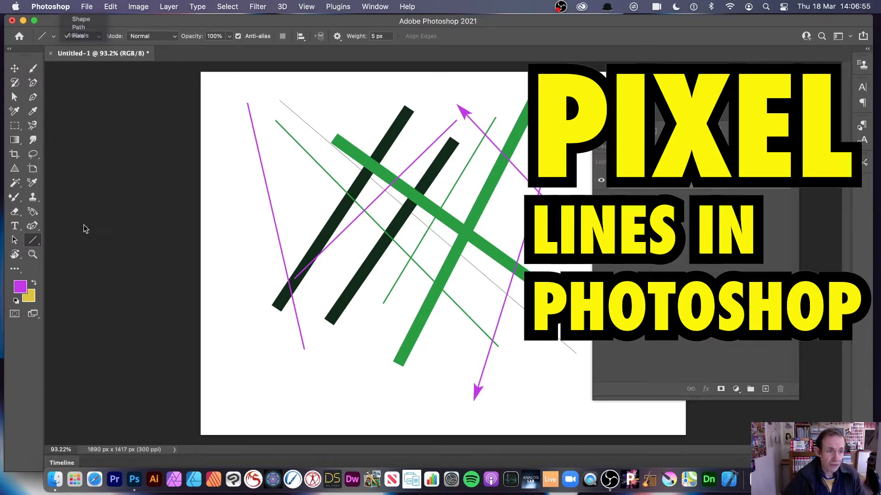
{"action": "left_click", "coordinate": [34, 241]}
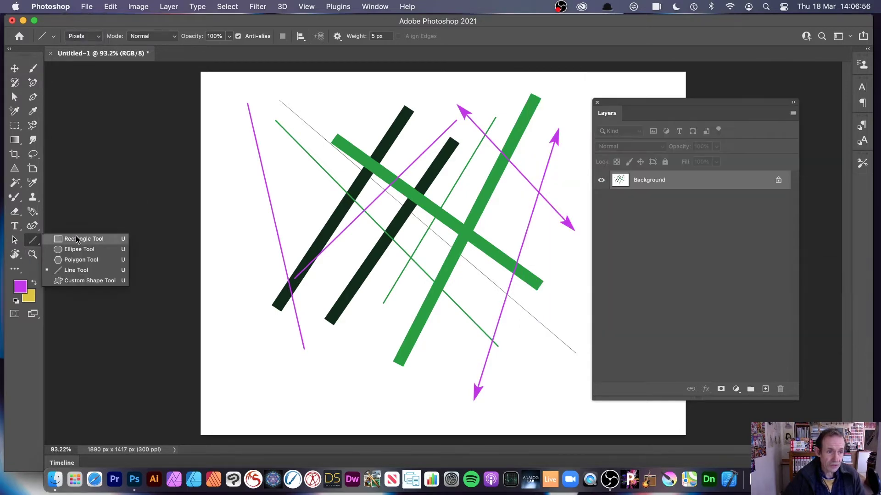
{"action": "left_click", "coordinate": [92, 271]}
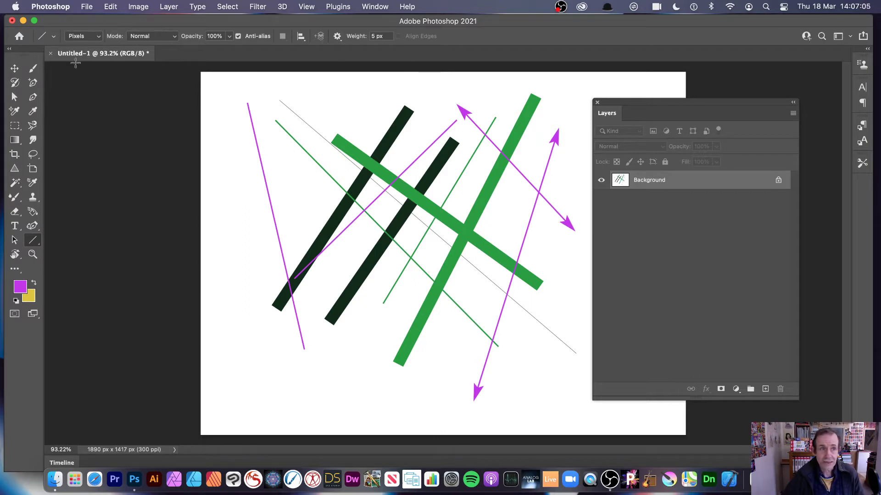
{"action": "left_click", "coordinate": [90, 35]}
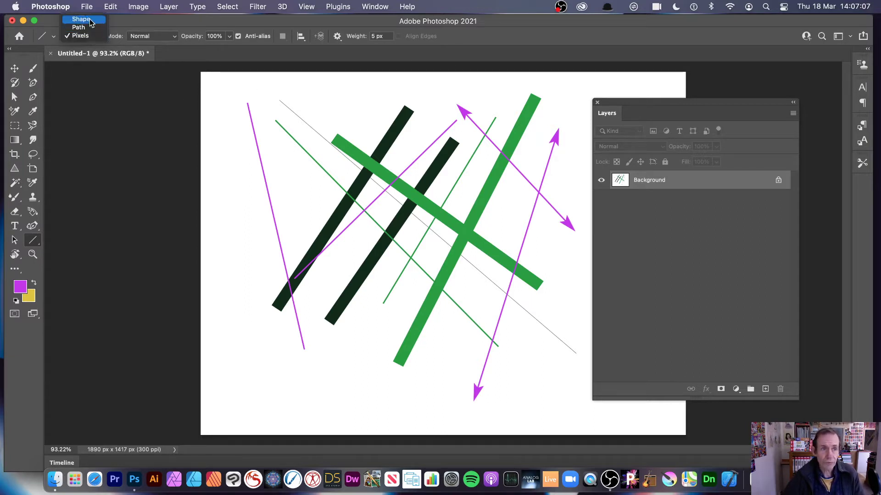
{"action": "left_click", "coordinate": [80, 35]}
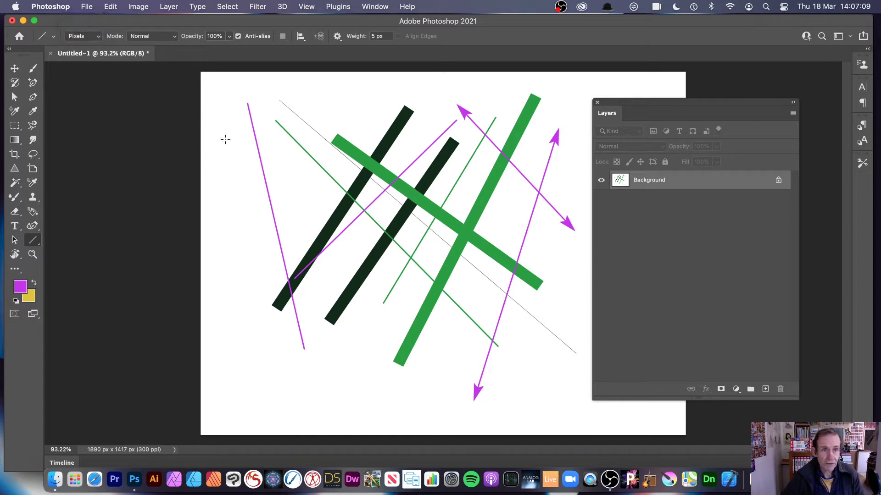
- Undo the three most recently drawn lines with Cmd+Z
{"action": "key", "text": "super+z"}
{"action": "key", "text": "super+z"}
{"action": "key", "text": "super+z"}
{"action": "key", "text": "super+z"}
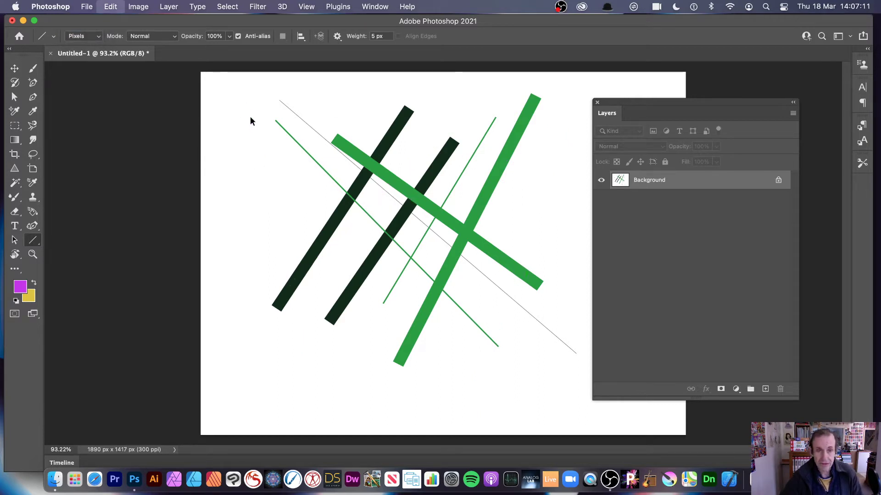
{"action": "key", "text": "super+z"}
{"action": "key", "text": "super+z"}
{"action": "key", "text": "super+z"}
{"action": "key", "text": "super+z"}
{"action": "key", "text": "super+z"}
{"action": "key", "text": "super+z"}
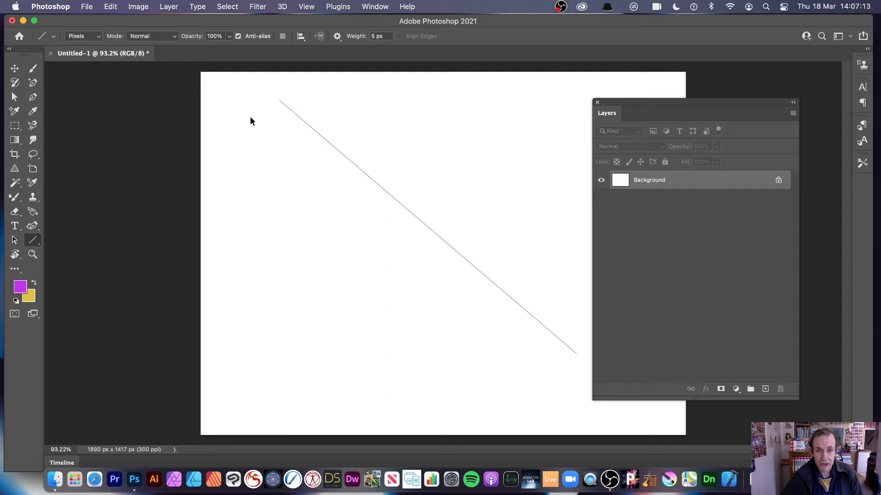
{"action": "key", "text": "super+z"}
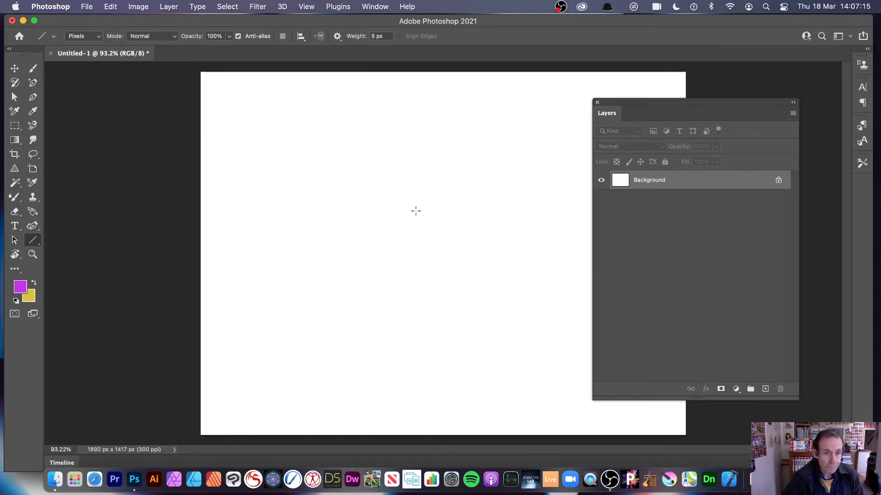
- Draw a thin magenta diagonal line, then set the line weight to 30 px
{"action": "left_click_drag", "start_coordinate": [529, 102], "coordinate": [331, 344]}
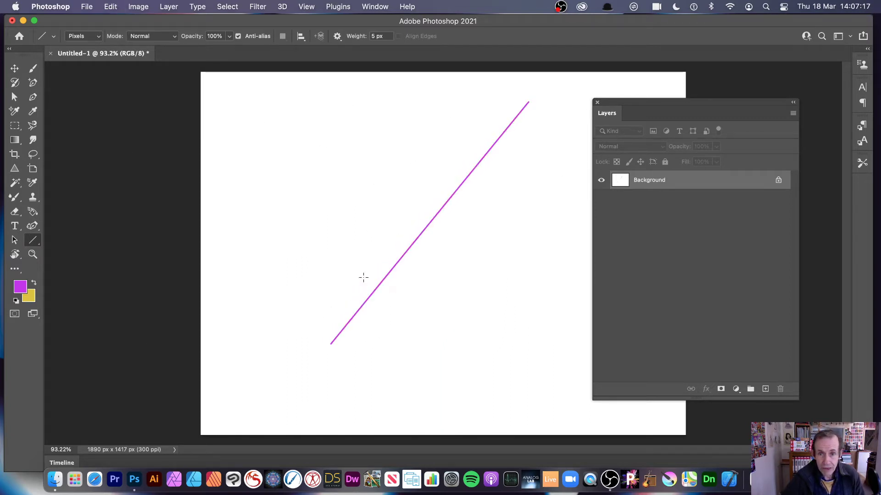
{"action": "left_click", "coordinate": [386, 36]}
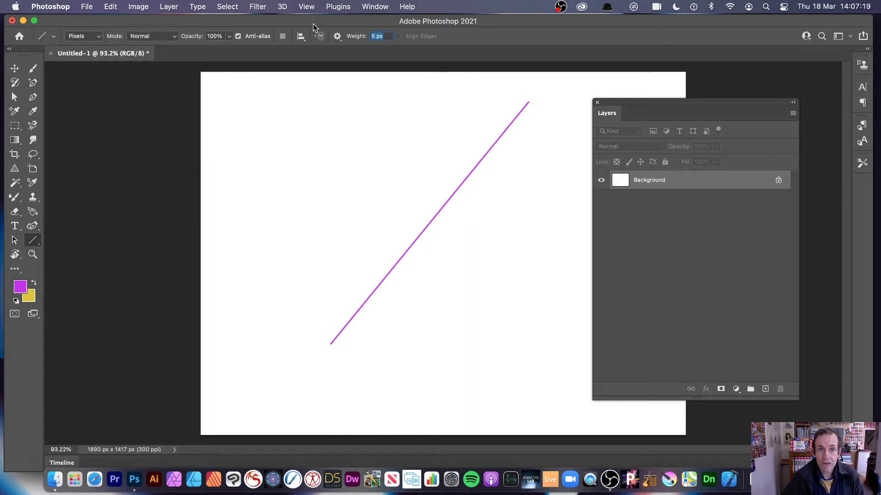
{"action": "type", "text": "30"}
{"action": "key", "text": "Return"}
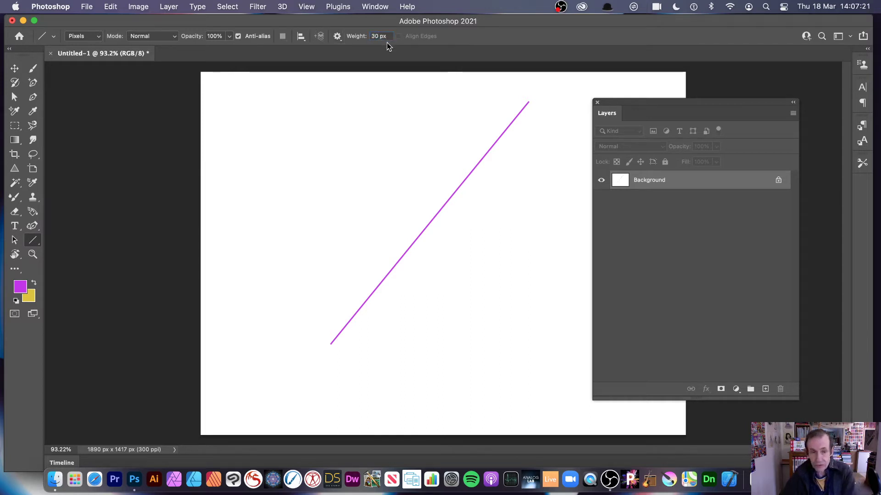
- Draw three thick crossing lines: two diagonals and a vertical through the crossing
{"action": "left_click_drag", "start_coordinate": [485, 102], "coordinate": [307, 280]}
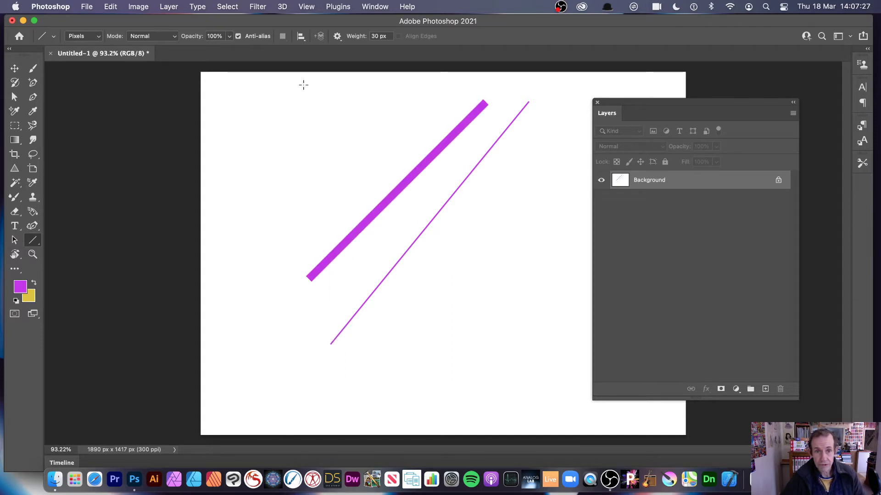
{"action": "left_click_drag", "start_coordinate": [313, 100], "coordinate": [546, 358]}
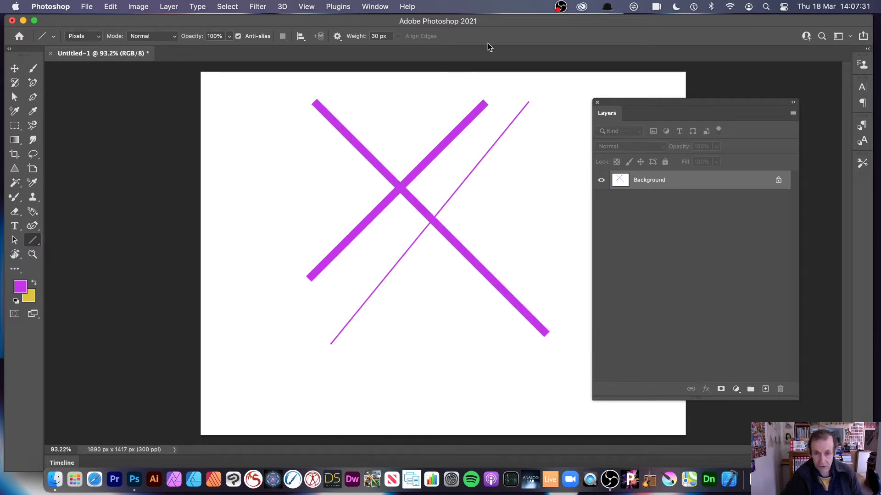
{"action": "left_click_drag", "start_coordinate": [397, 110], "coordinate": [397, 354]}
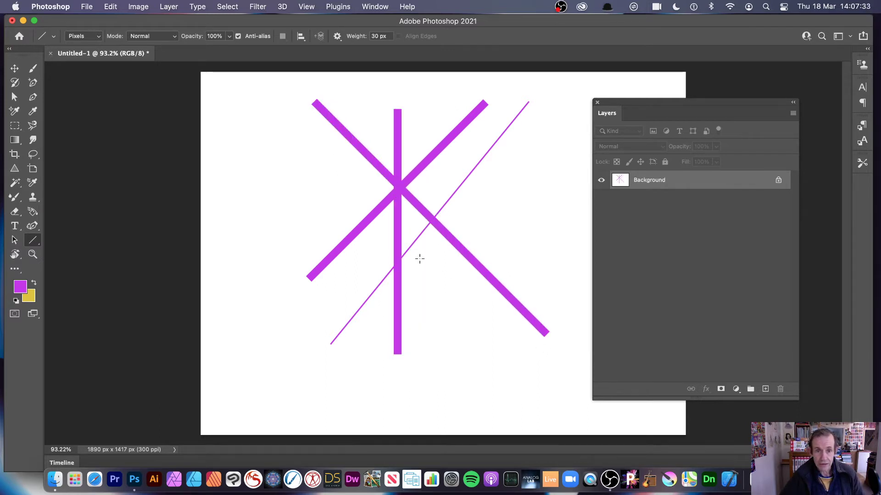
- Set the foreground colour to a very dark purple
{"action": "left_click", "coordinate": [20, 287]}
{"action": "left_click_drag", "start_coordinate": [391, 201], "coordinate": [395, 218]}
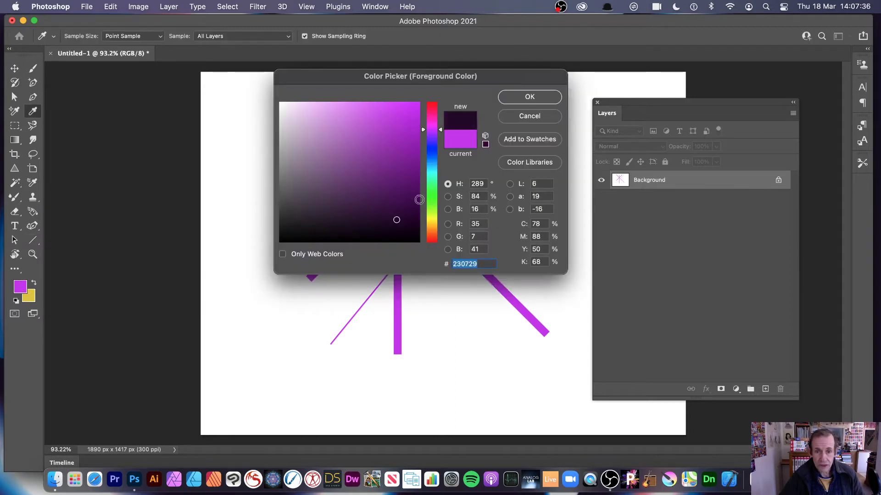
{"action": "left_click", "coordinate": [529, 96]}
- Draw a dark near-vertical line at the left and set the line weight to 23 px
{"action": "left_click_drag", "start_coordinate": [308, 119], "coordinate": [301, 375]}
{"action": "left_click", "coordinate": [379, 36]}
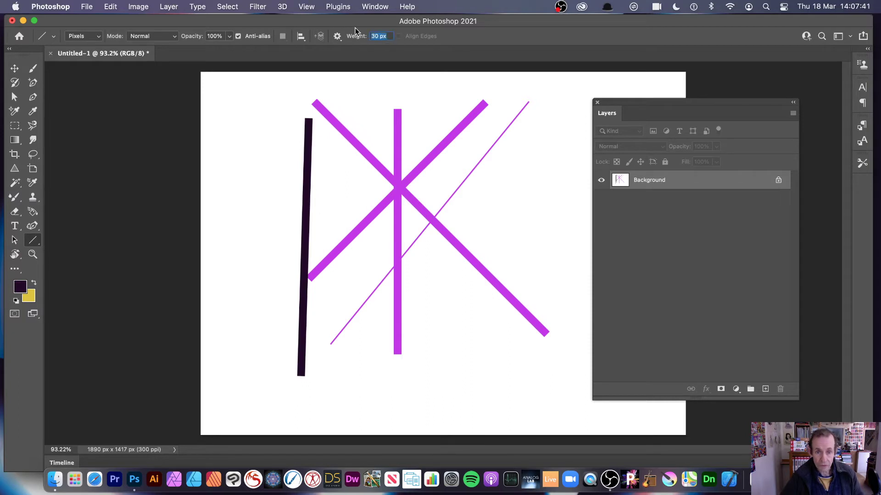
{"action": "type", "text": "23"}
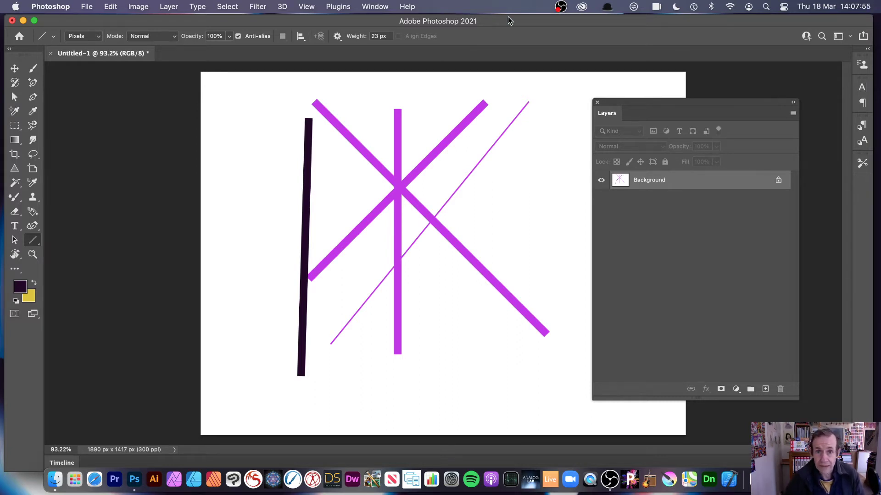
- Draw two dark crossing diagonals at right, then two dark lines with arrowheads enabled
{"action": "mouse_move", "coordinate": [556, 119]}
{"action": "left_mouse_down"}
{"action": "mouse_move", "coordinate": [455, 292]}
{"action": "mouse_move", "coordinate": [438, 339]}
{"action": "left_mouse_up"}
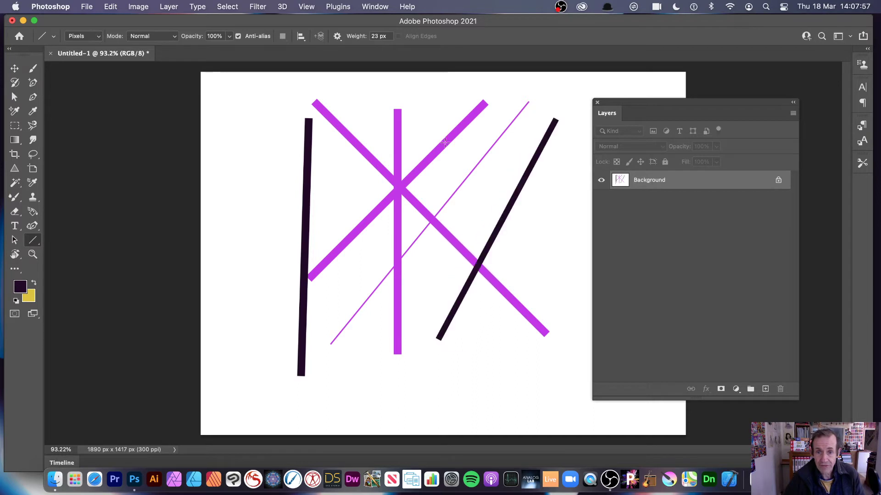
{"action": "left_click_drag", "start_coordinate": [440, 108], "coordinate": [560, 275]}
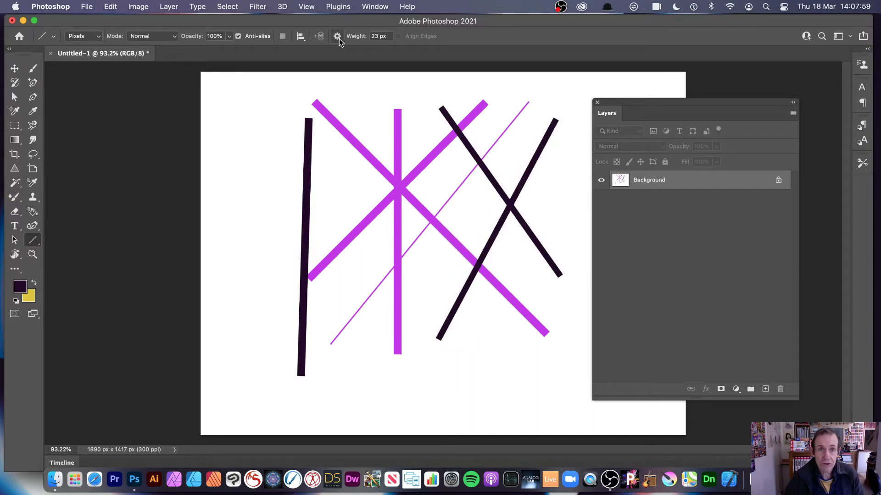
{"action": "left_click", "coordinate": [337, 36]}
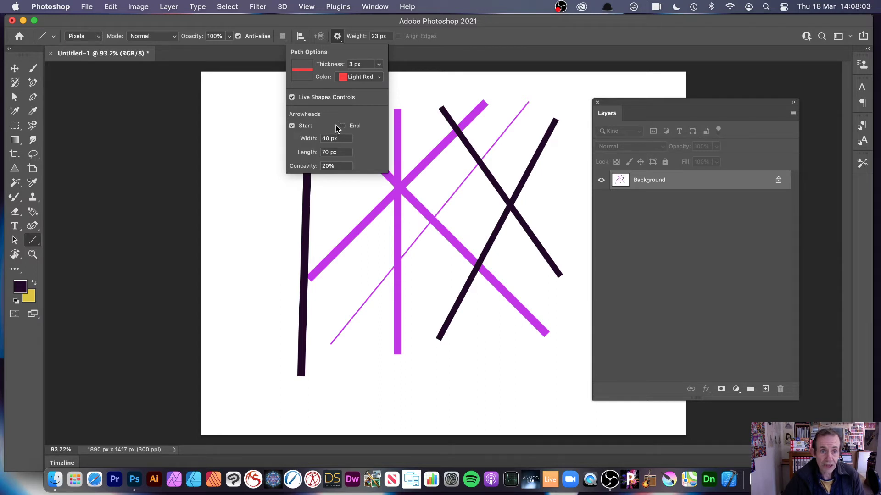
{"action": "left_click", "coordinate": [343, 126]}
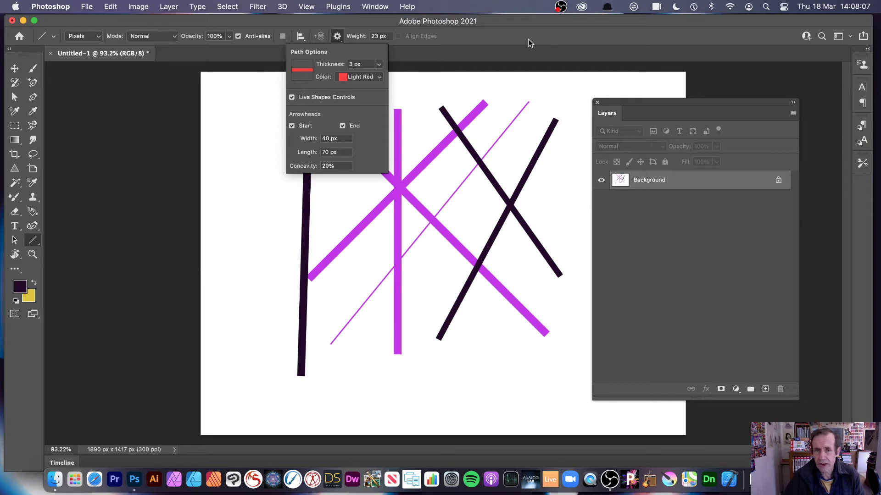
{"action": "left_click", "coordinate": [477, 76]}
{"action": "left_click_drag", "start_coordinate": [248, 108], "coordinate": [447, 293]}
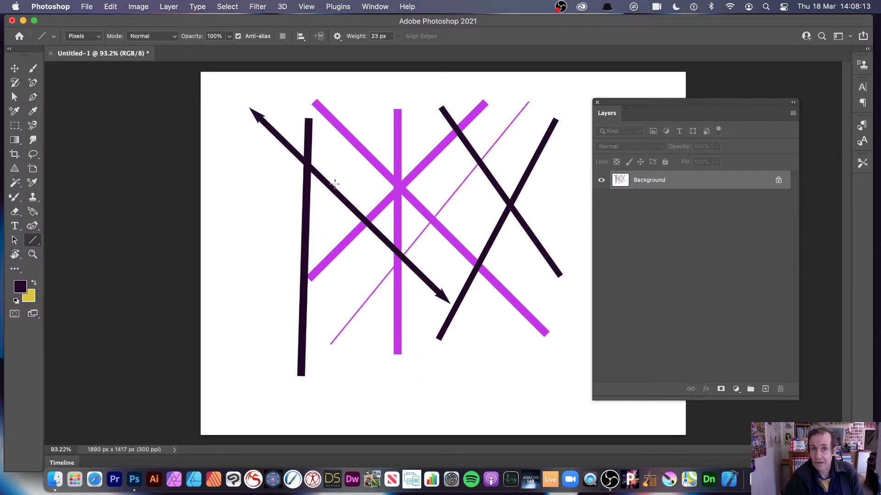
{"action": "left_click_drag", "start_coordinate": [496, 102], "coordinate": [423, 334]}
- Undo the recent magenta strokes and a test double-arrowed diagonal line
{"action": "key", "text": "super+z"}
{"action": "key", "text": "super+z"}
{"action": "key", "text": "super+z"}
{"action": "key", "text": "super+z"}
{"action": "key", "text": "super+z"}
{"action": "key", "text": "super+z"}
{"action": "key", "text": "super+z"}
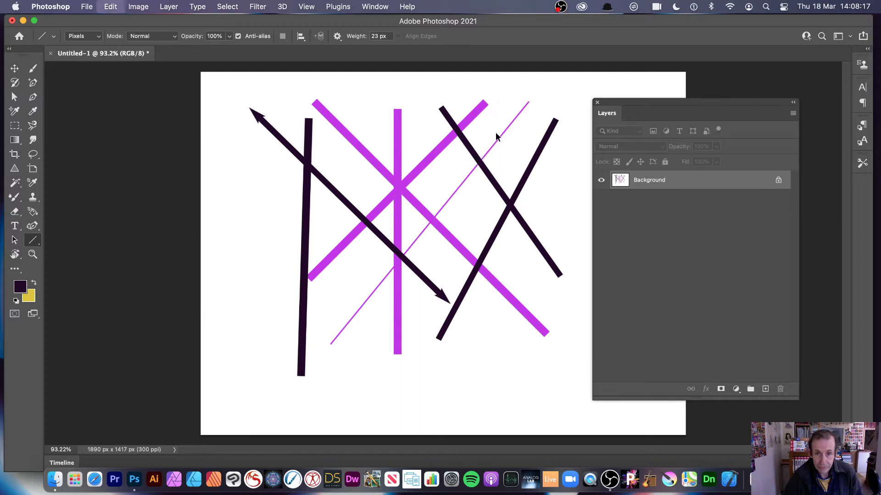
{"action": "key", "text": "super+z"}
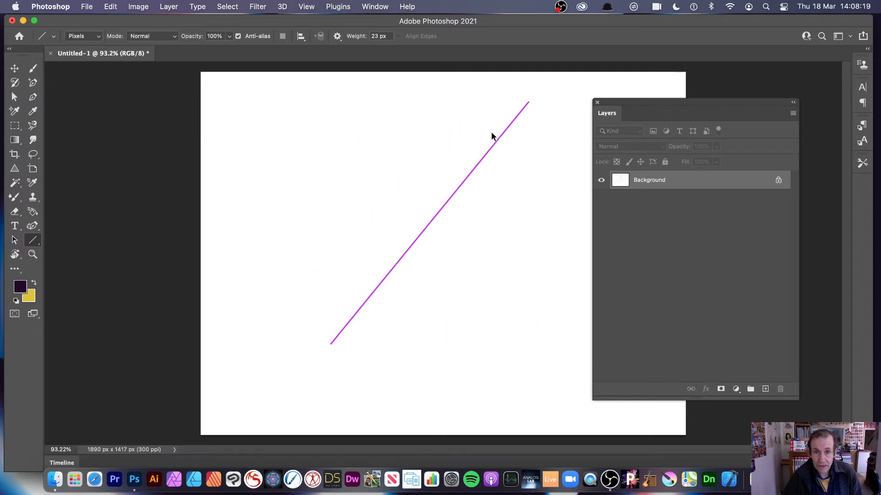
{"action": "key", "text": "super+z"}
{"action": "left_click_drag", "start_coordinate": [462, 102], "coordinate": [325, 329]}
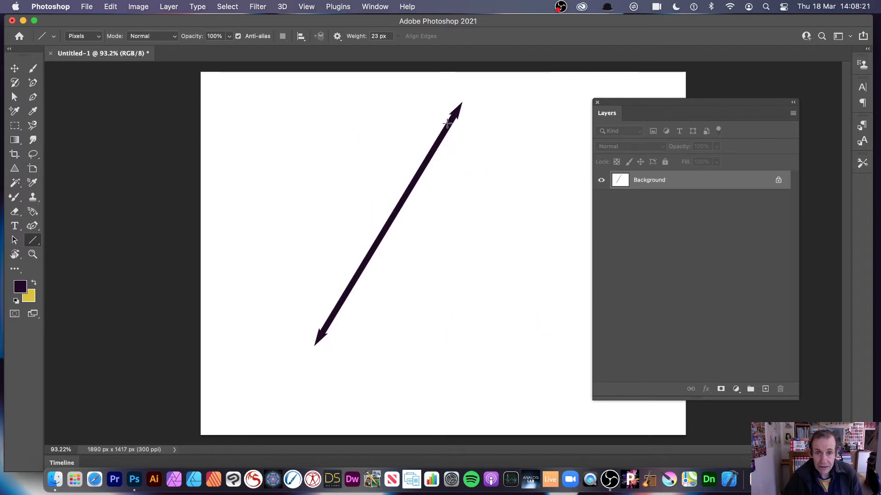
{"action": "key", "text": "super+z"}
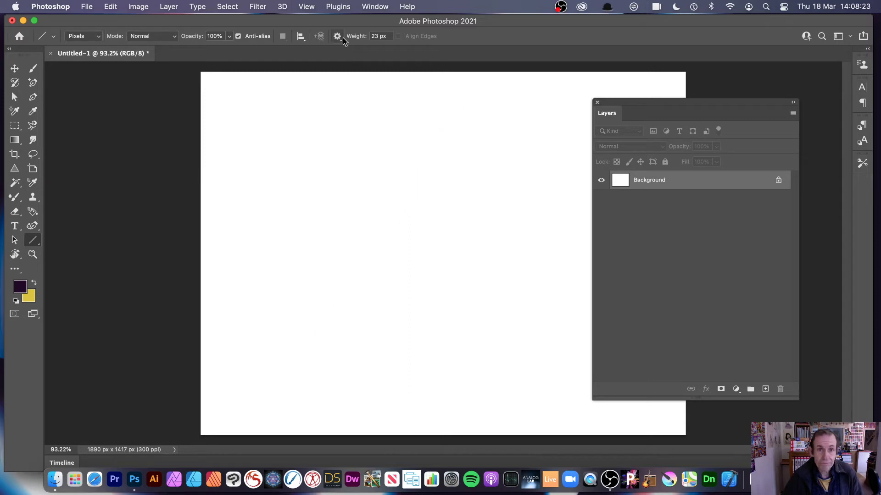
- Keep the path thickness at 3 px and draw a plain dark diagonal line
{"action": "left_click", "coordinate": [342, 37]}
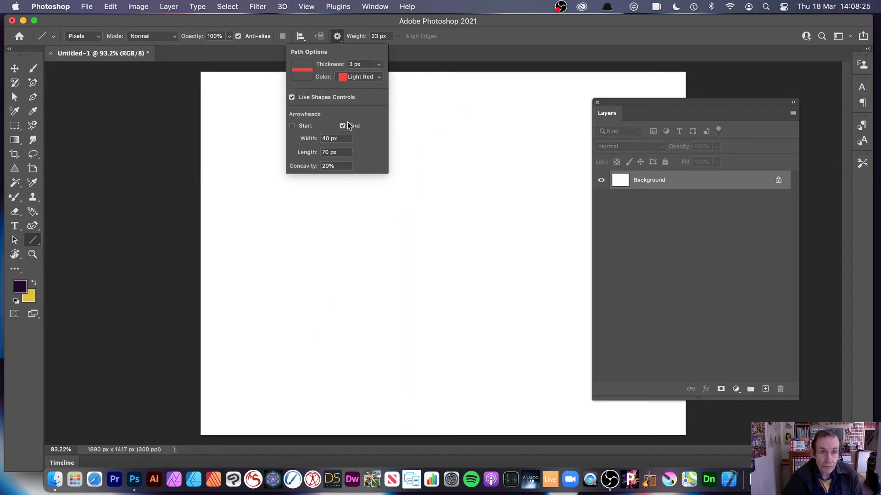
{"action": "left_click", "coordinate": [383, 64]}
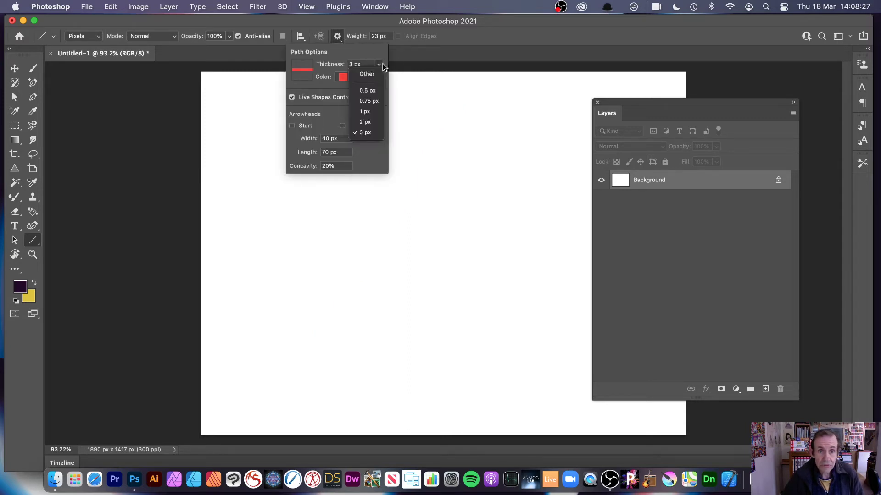
{"action": "left_click", "coordinate": [506, 102]}
{"action": "left_click_drag", "start_coordinate": [495, 111], "coordinate": [371, 364]}
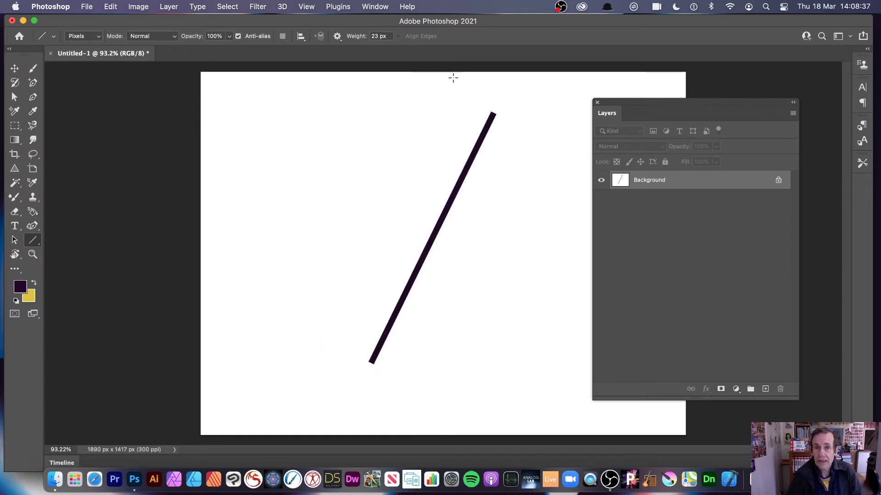
- Undo the plain diagonal and switch the Line tool mode from Pixels to Shape
{"action": "key", "text": "super+z"}
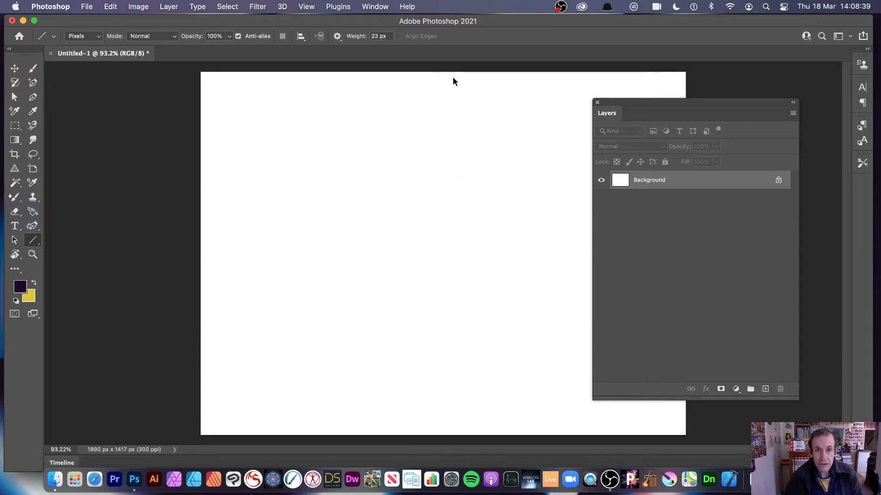
{"action": "left_click", "coordinate": [84, 35]}
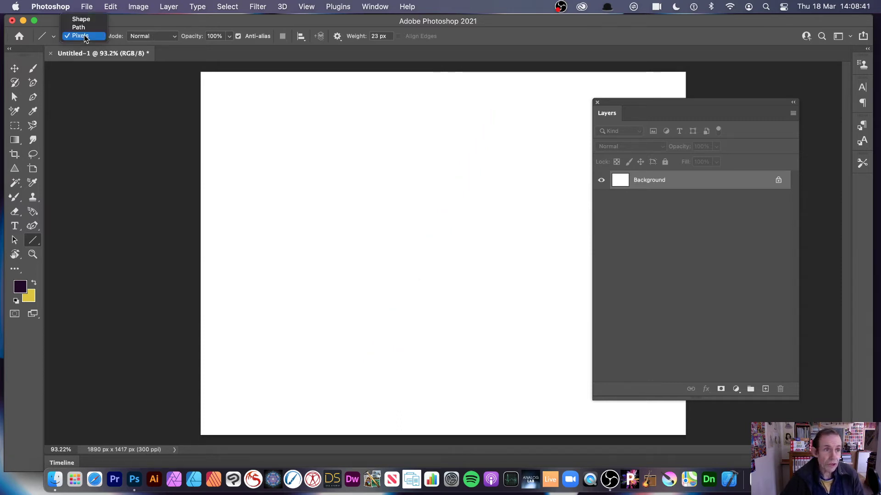
{"action": "left_click", "coordinate": [82, 20]}
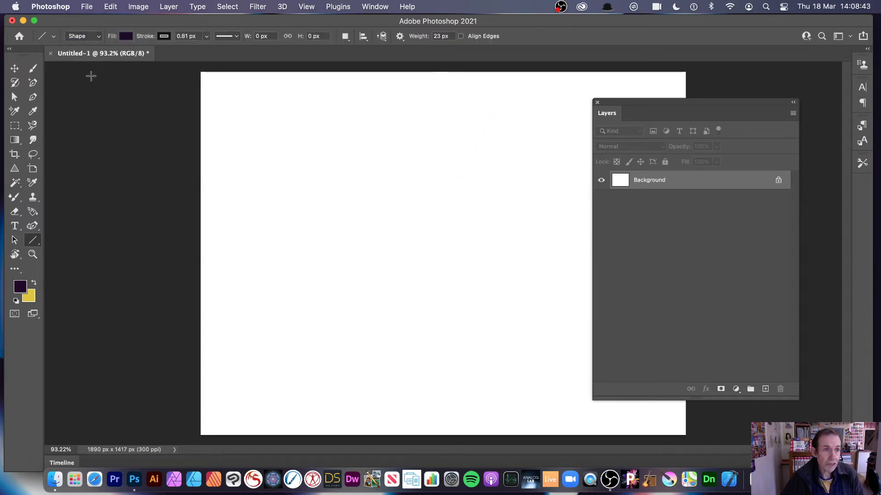
- Draw three test line shapes, then undo them
{"action": "left_click_drag", "start_coordinate": [398, 118], "coordinate": [314, 361]}
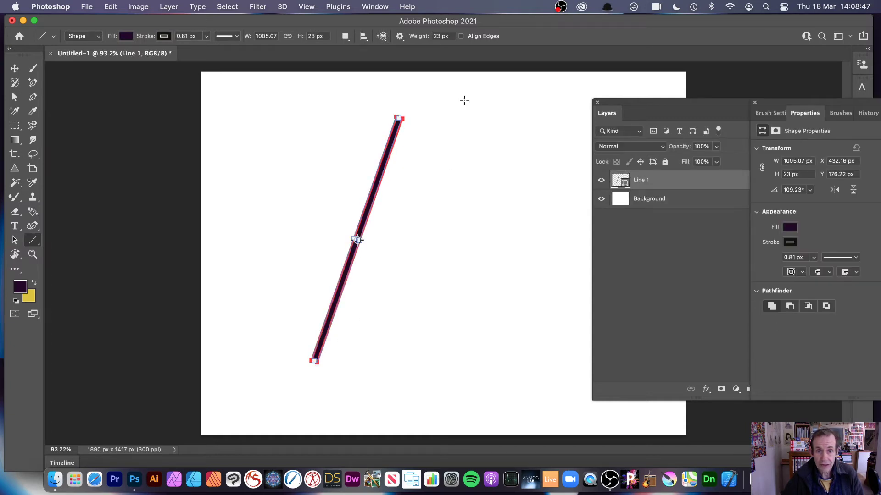
{"action": "left_click_drag", "start_coordinate": [444, 98], "coordinate": [417, 354]}
{"action": "left_click_drag", "start_coordinate": [334, 120], "coordinate": [279, 292]}
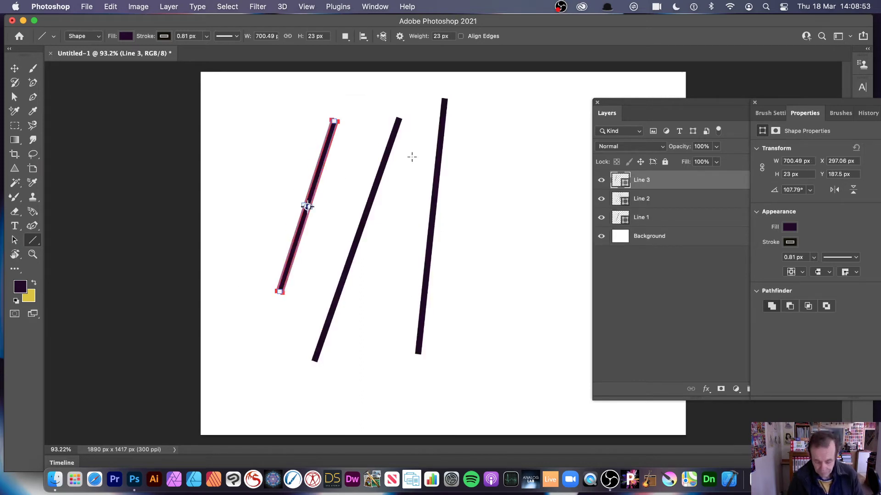
{"action": "key", "text": "super+z"}
{"action": "key", "text": "super+z"}
{"action": "key", "text": "super+z"}
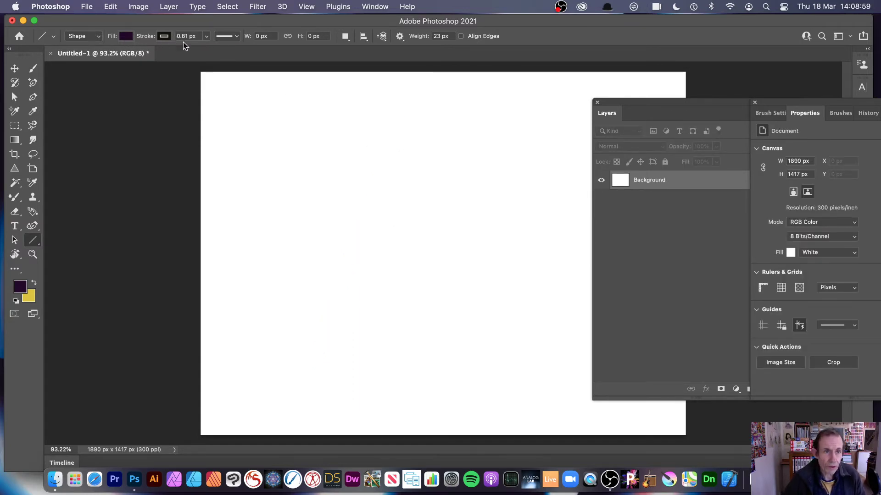
- Set the shape stroke width to 0 px and the line weight to 0
{"action": "left_click", "coordinate": [206, 37]}
{"action": "left_click_drag", "start_coordinate": [207, 50], "coordinate": [174, 53]}
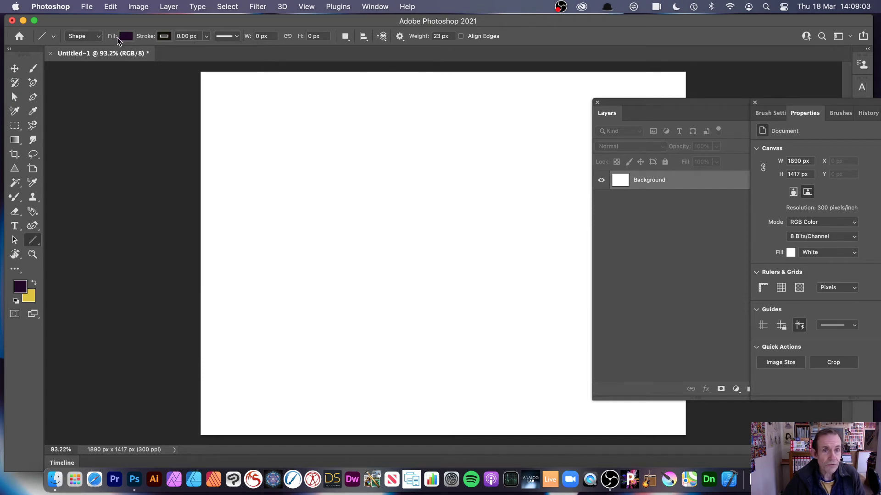
{"action": "left_click", "coordinate": [447, 36]}
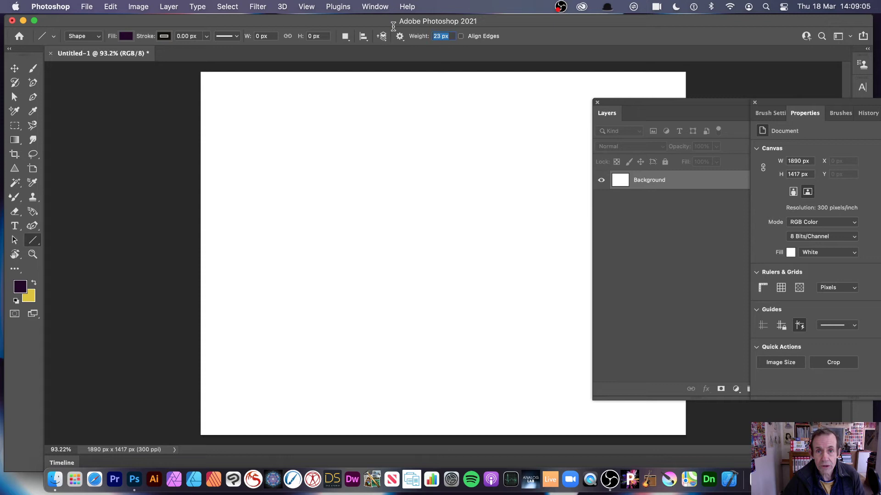
{"action": "type", "text": "0"}
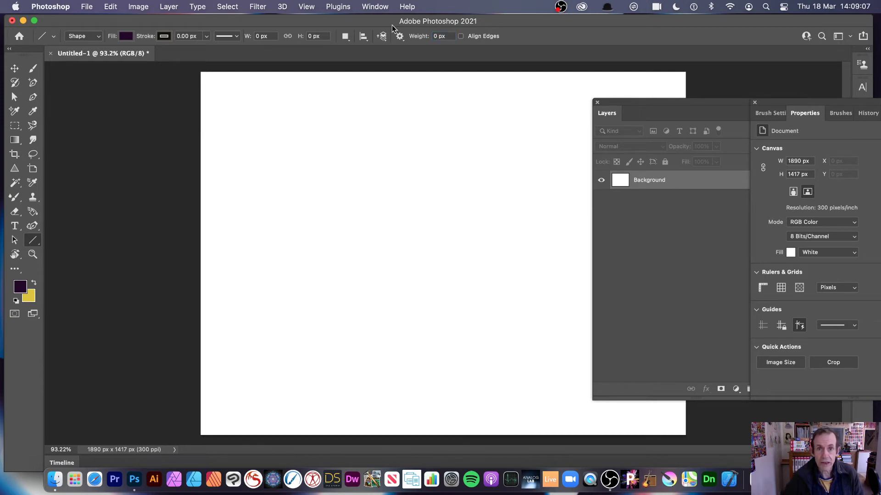
- Draw two zero-weight test lines, undo them, and set the line weight to 20 px
{"action": "left_click_drag", "start_coordinate": [489, 124], "coordinate": [299, 355]}
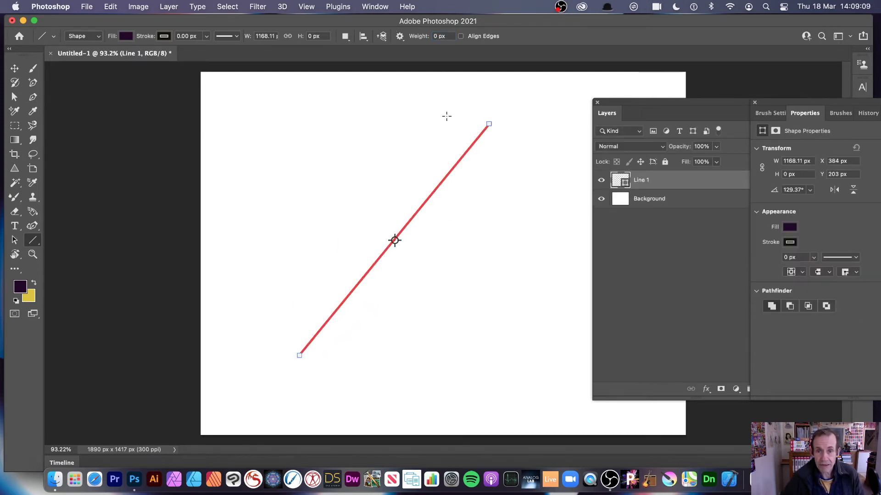
{"action": "left_click_drag", "start_coordinate": [446, 112], "coordinate": [265, 273]}
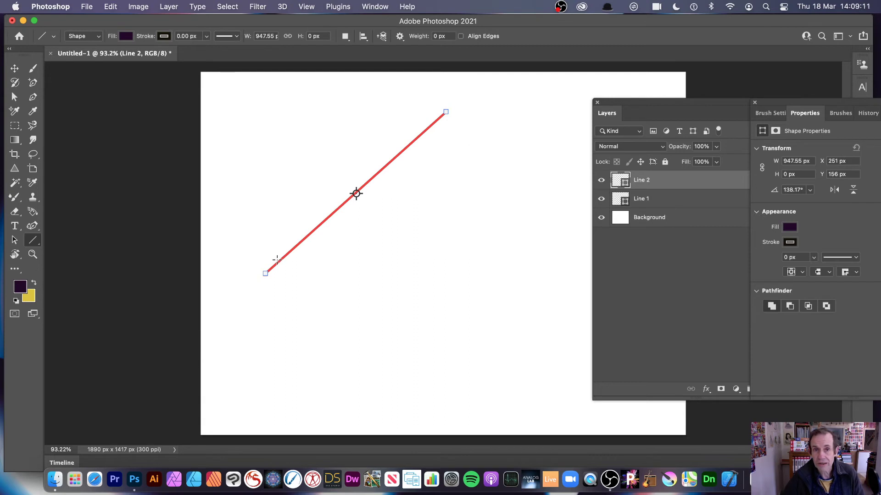
{"action": "key", "text": "super+z"}
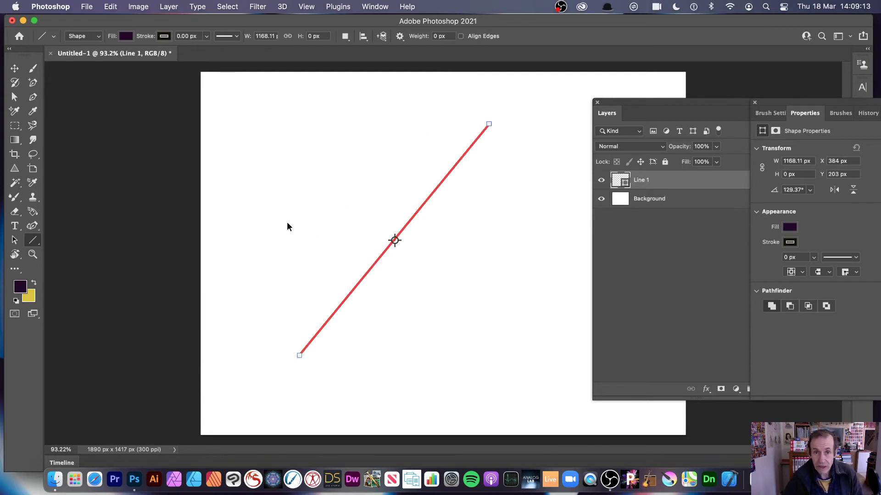
{"action": "key", "text": "super+z"}
{"action": "left_click", "coordinate": [450, 36]}
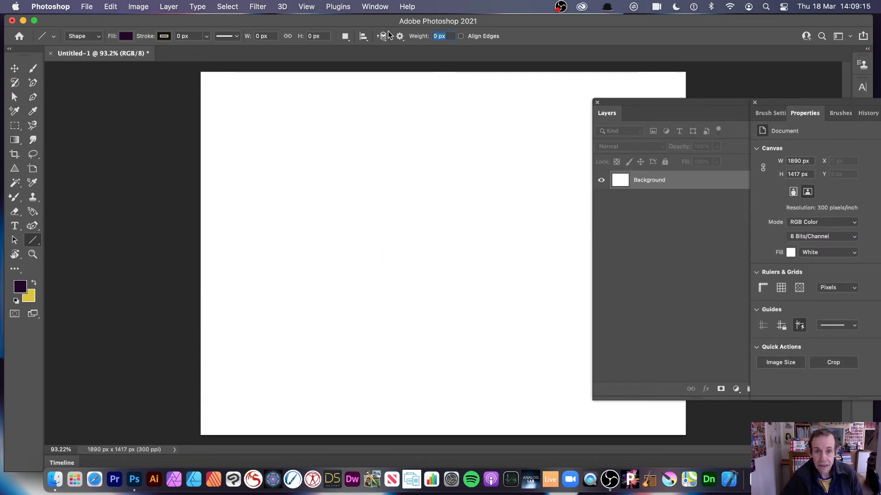
{"action": "type", "text": "20"}
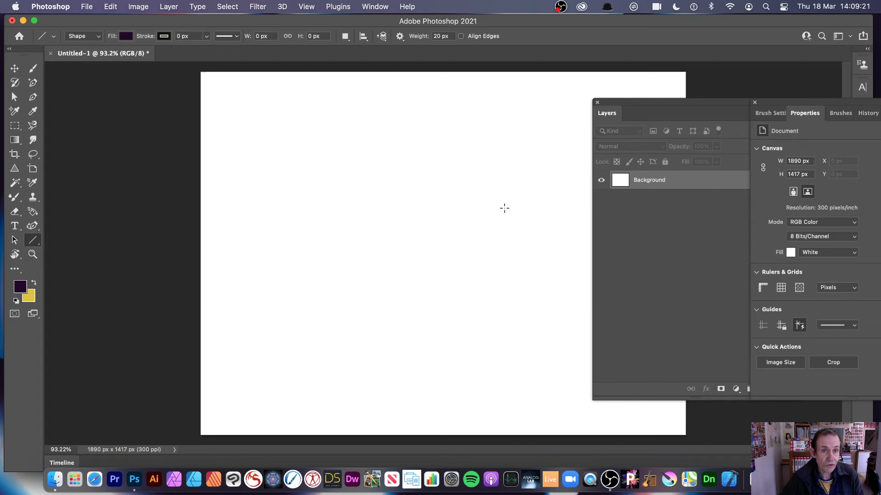
- Draw five diagonal line shapes, then undo back to a single empty transparent layer
{"action": "left_click_drag", "start_coordinate": [505, 131], "coordinate": [317, 371]}
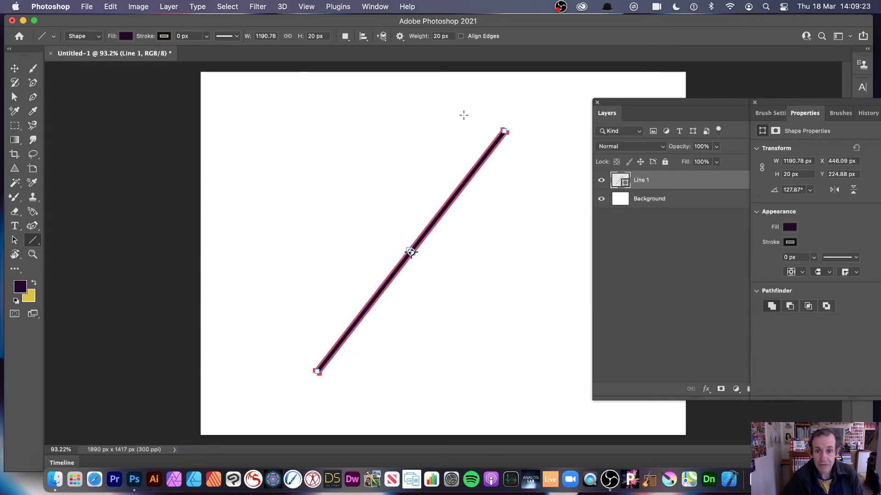
{"action": "left_click_drag", "start_coordinate": [462, 111], "coordinate": [297, 275]}
{"action": "left_click_drag", "start_coordinate": [555, 155], "coordinate": [425, 345]}
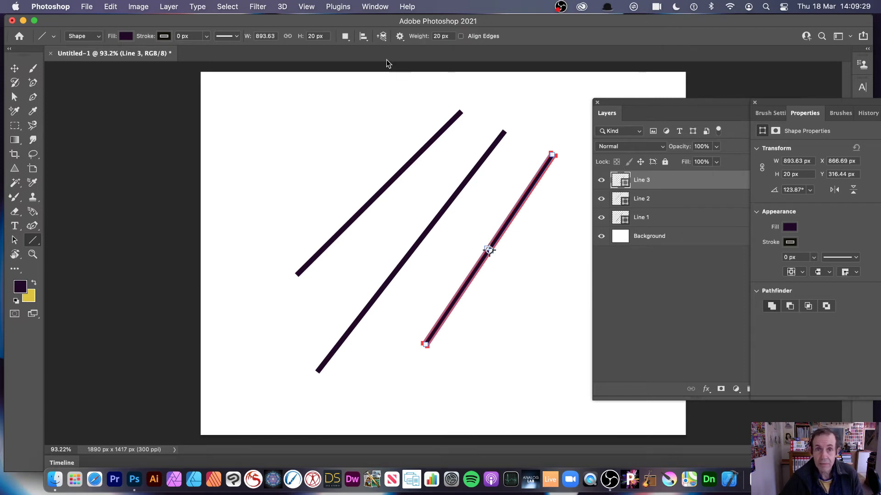
{"action": "left_click_drag", "start_coordinate": [441, 89], "coordinate": [302, 181]}
{"action": "left_click_drag", "start_coordinate": [541, 119], "coordinate": [472, 243]}
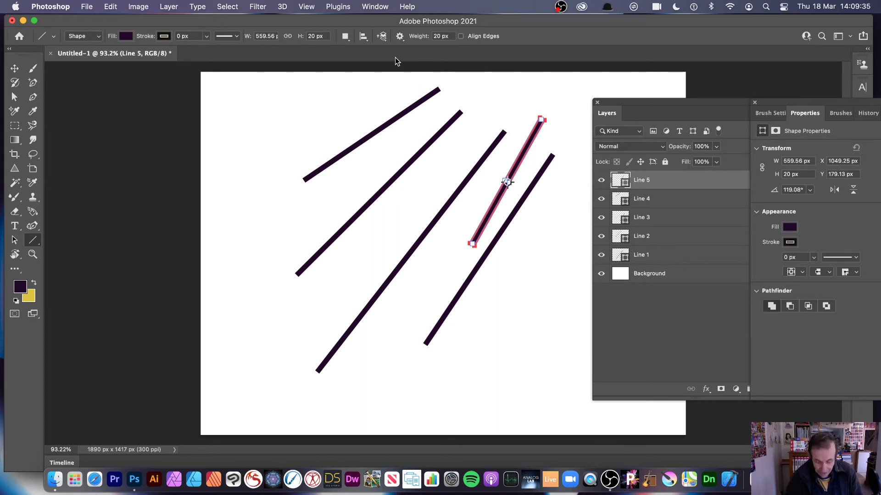
{"action": "key", "text": "super+z"}
{"action": "key", "text": "super+z"}
{"action": "key", "text": "super+z"}
{"action": "key", "text": "super+z"}
{"action": "key", "text": "super+z"}
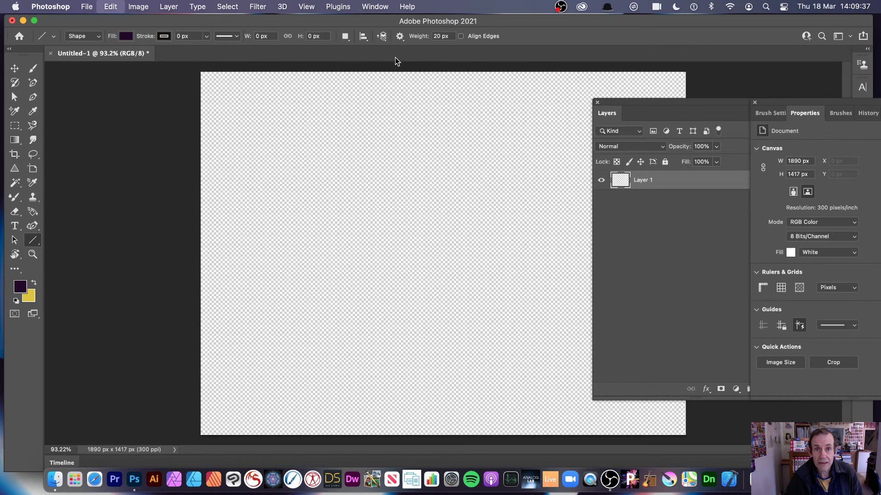
- Draw a steep line and set its stroke width to 34.70 px
{"action": "left_click_drag", "start_coordinate": [448, 102], "coordinate": [367, 366]}
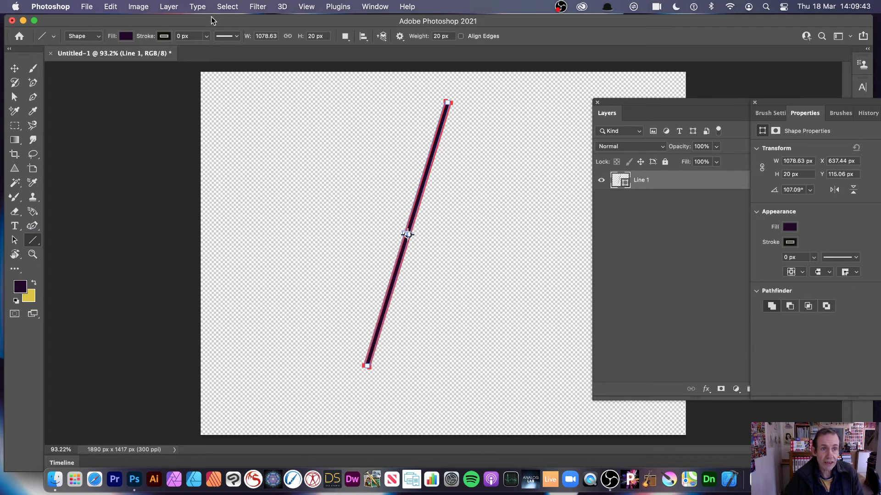
{"action": "left_click", "coordinate": [206, 36]}
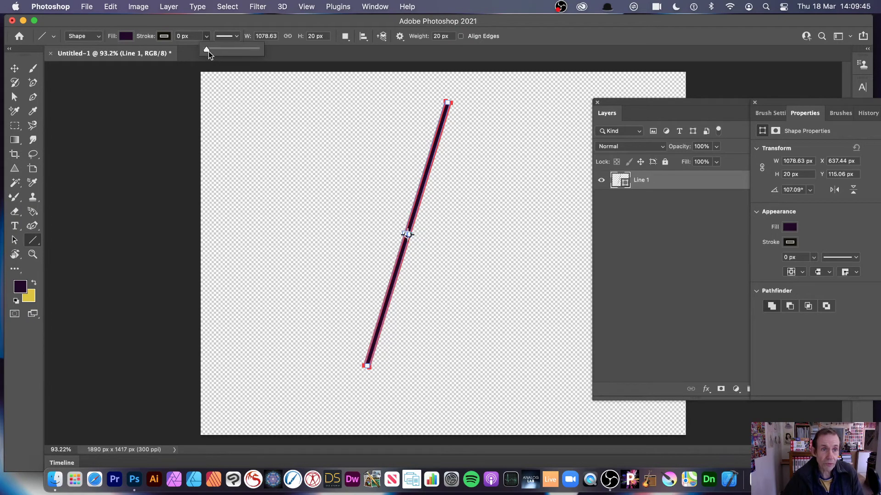
{"action": "left_click_drag", "start_coordinate": [216, 50], "coordinate": [220, 50]}
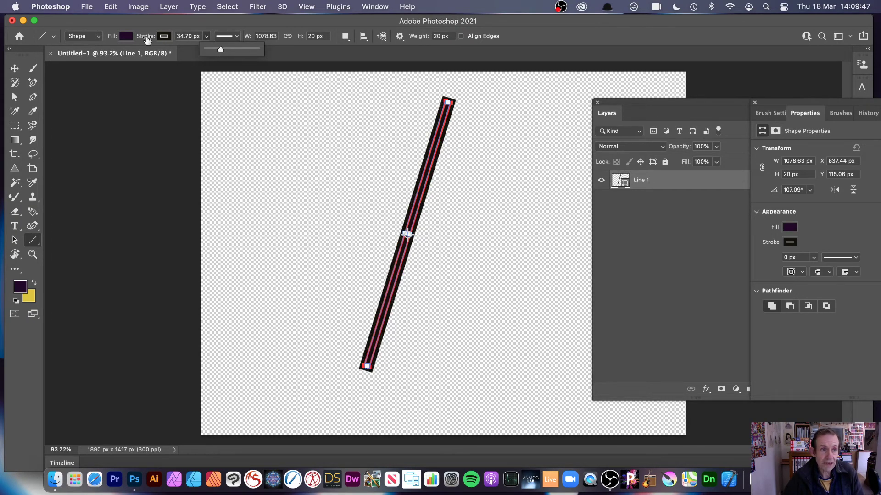
- Give the line a green fill and a dotted stroke style
{"action": "left_click", "coordinate": [129, 36]}
{"action": "left_click", "coordinate": [122, 94]}
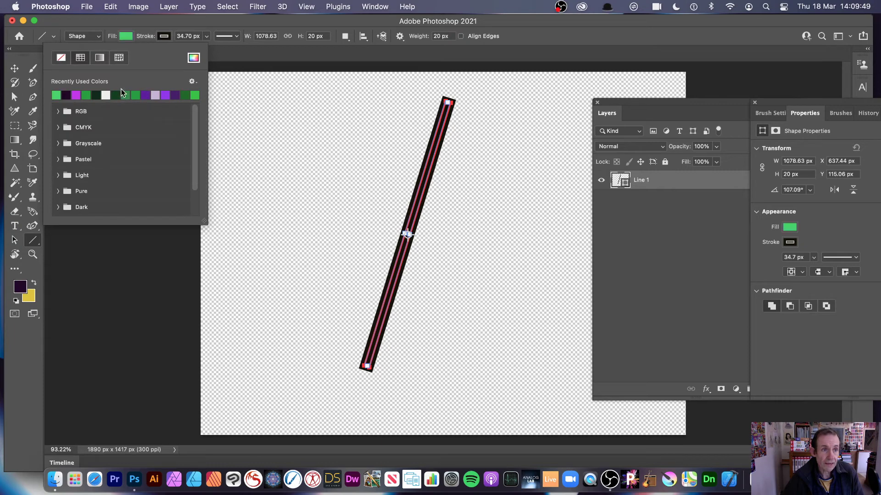
{"action": "left_click", "coordinate": [178, 18]}
{"action": "left_click", "coordinate": [236, 36]}
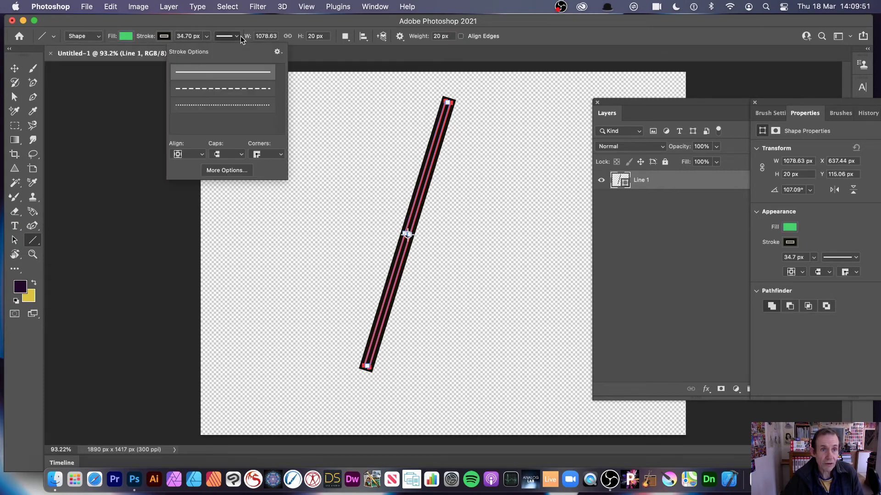
{"action": "left_click", "coordinate": [224, 104]}
{"action": "left_click", "coordinate": [385, 52]}
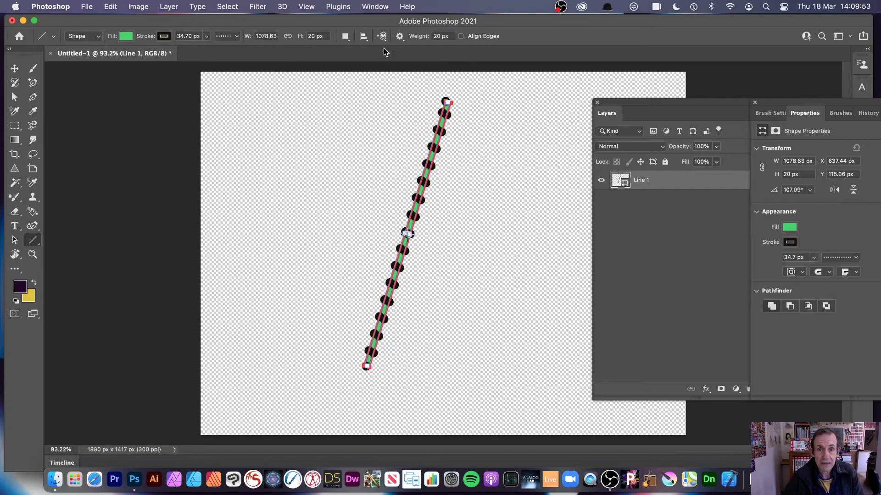
- Draw six more green dotted diagonal lines, then apply Layer > Flatten Image
{"action": "mouse_move", "coordinate": [525, 102]}
{"action": "left_mouse_down"}
{"action": "mouse_move", "coordinate": [422, 275]}
{"action": "mouse_move", "coordinate": [419, 380]}
{"action": "left_mouse_up"}
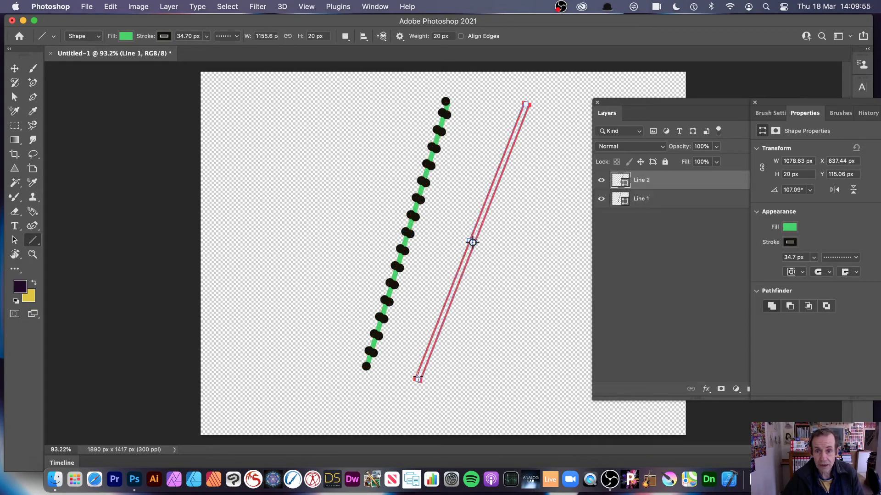
{"action": "left_click_drag", "start_coordinate": [390, 114], "coordinate": [313, 327]}
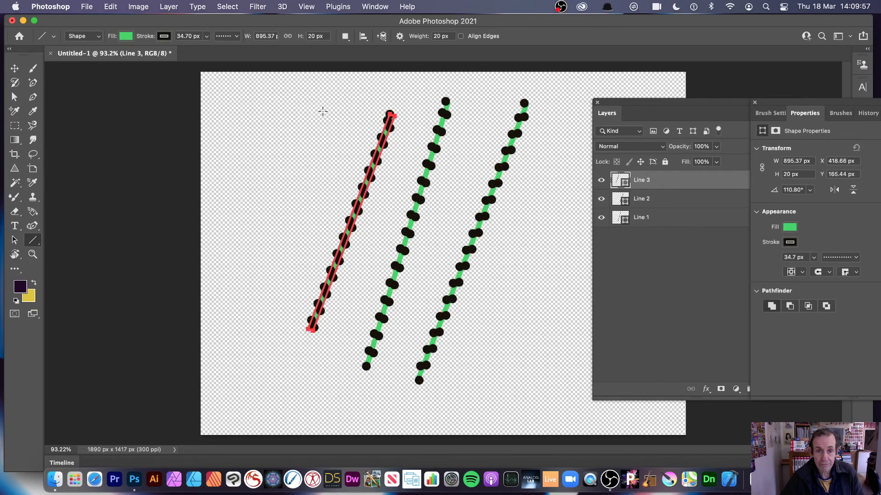
{"action": "left_click_drag", "start_coordinate": [322, 111], "coordinate": [286, 295]}
{"action": "left_click_drag", "start_coordinate": [549, 145], "coordinate": [501, 351]}
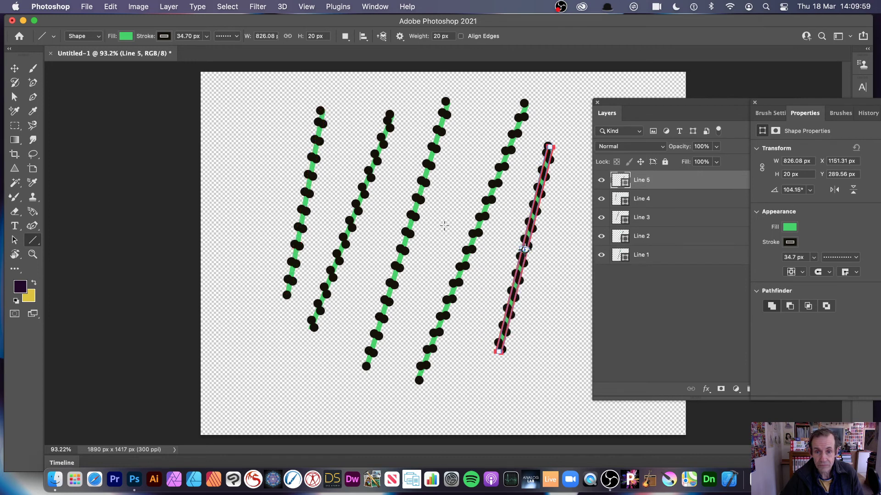
{"action": "left_click_drag", "start_coordinate": [462, 151], "coordinate": [419, 321]}
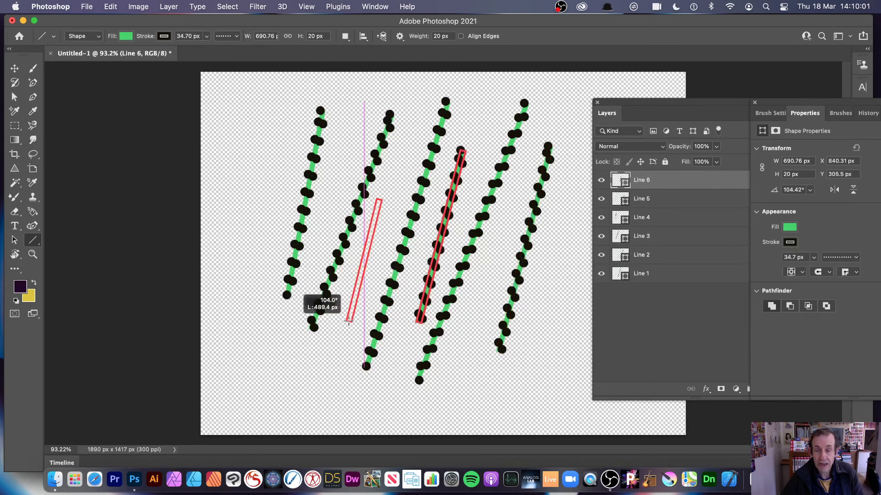
{"action": "left_click_drag", "start_coordinate": [349, 320], "coordinate": [349, 321]}
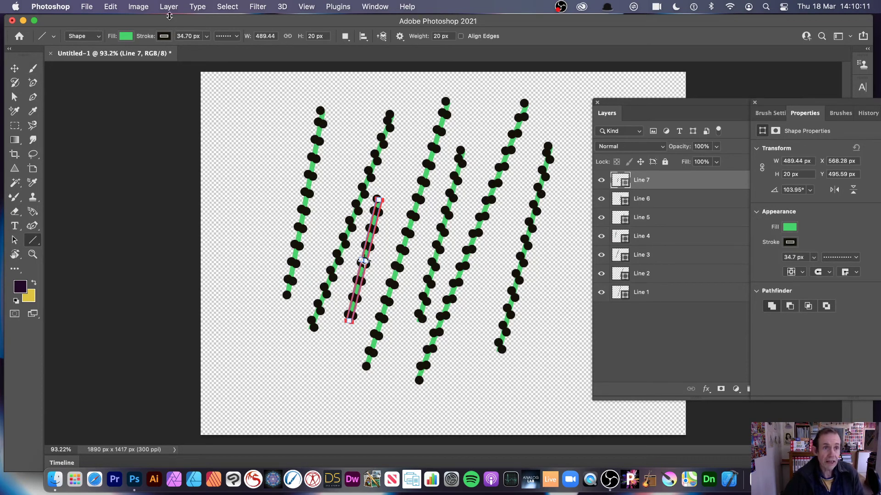
{"action": "left_click", "coordinate": [169, 7]}
{"action": "left_click", "coordinate": [180, 412]}
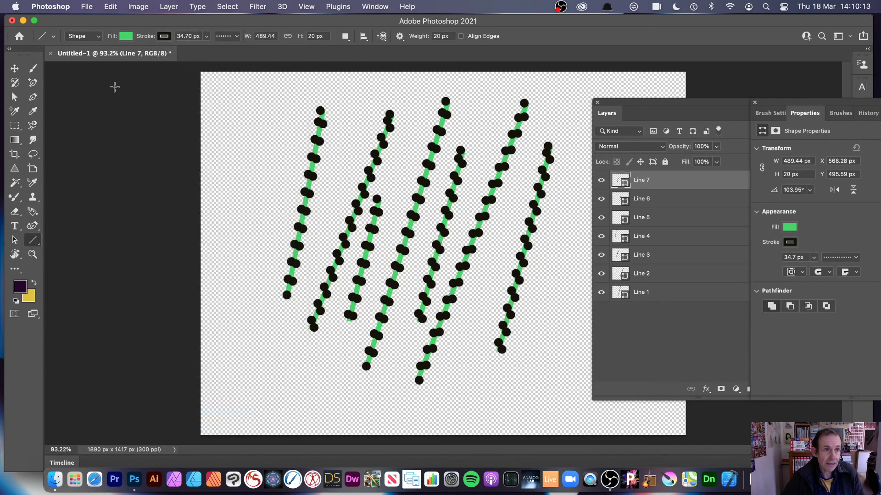
- Switch the Line tool to Pixels mode and draw a left vertical, a long diagonal and a right vertical
{"action": "left_click", "coordinate": [82, 36]}
{"action": "left_click", "coordinate": [80, 53]}
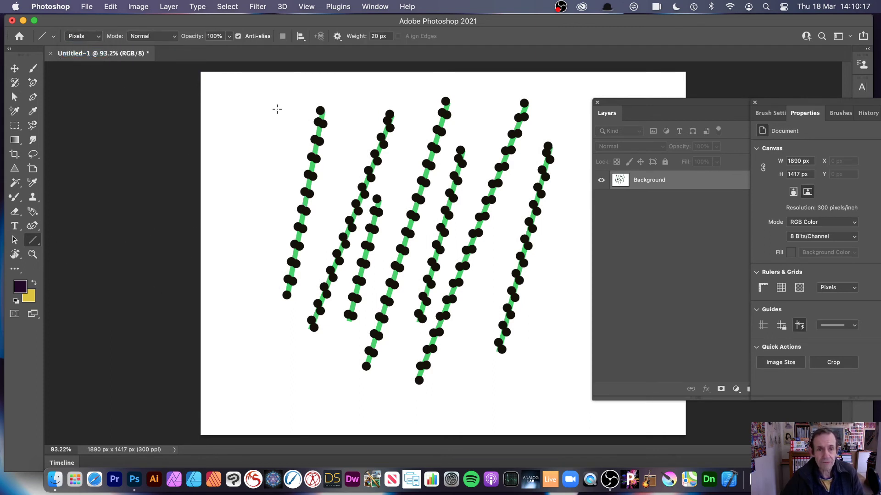
{"action": "left_click_drag", "start_coordinate": [277, 106], "coordinate": [243, 303]}
{"action": "left_click_drag", "start_coordinate": [231, 116], "coordinate": [561, 329]}
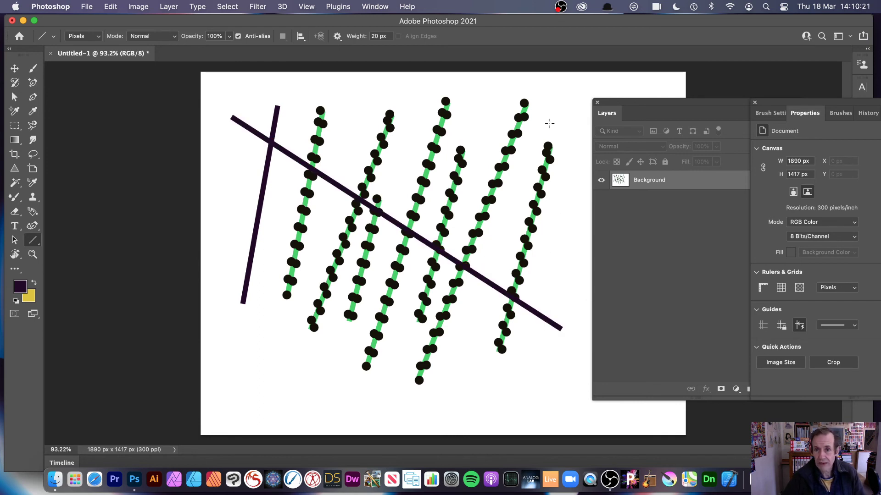
{"action": "left_click_drag", "start_coordinate": [567, 103], "coordinate": [572, 304]}
- Draw a chain of short crossing X lines down the right side of the canvas
{"action": "mouse_move", "coordinate": [504, 109]}
{"action": "left_mouse_down"}
{"action": "mouse_move", "coordinate": [453, 142]}
{"action": "mouse_move", "coordinate": [475, 138]}
{"action": "mouse_move", "coordinate": [499, 173]}
{"action": "left_mouse_up"}
{"action": "mouse_move", "coordinate": [495, 143]}
{"action": "left_mouse_down"}
{"action": "mouse_move", "coordinate": [467, 185]}
{"action": "mouse_move", "coordinate": [521, 226]}
{"action": "left_mouse_up"}
{"action": "mouse_move", "coordinate": [512, 195]}
{"action": "left_mouse_down"}
{"action": "mouse_move", "coordinate": [477, 246]}
{"action": "mouse_move", "coordinate": [473, 224]}
{"action": "mouse_move", "coordinate": [514, 265]}
{"action": "mouse_move", "coordinate": [470, 304]}
{"action": "mouse_move", "coordinate": [459, 359]}
{"action": "left_mouse_up"}
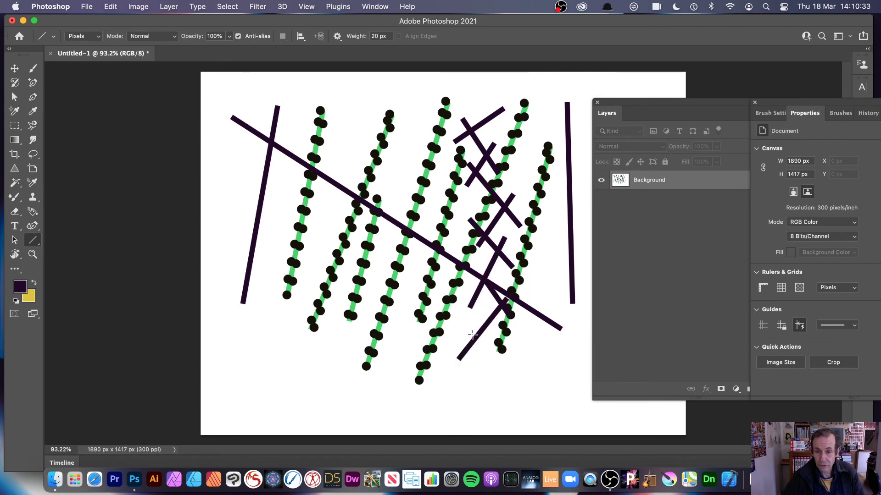
{"action": "left_click_drag", "start_coordinate": [465, 329], "coordinate": [532, 379]}
{"action": "left_click_drag", "start_coordinate": [528, 334], "coordinate": [501, 408]}
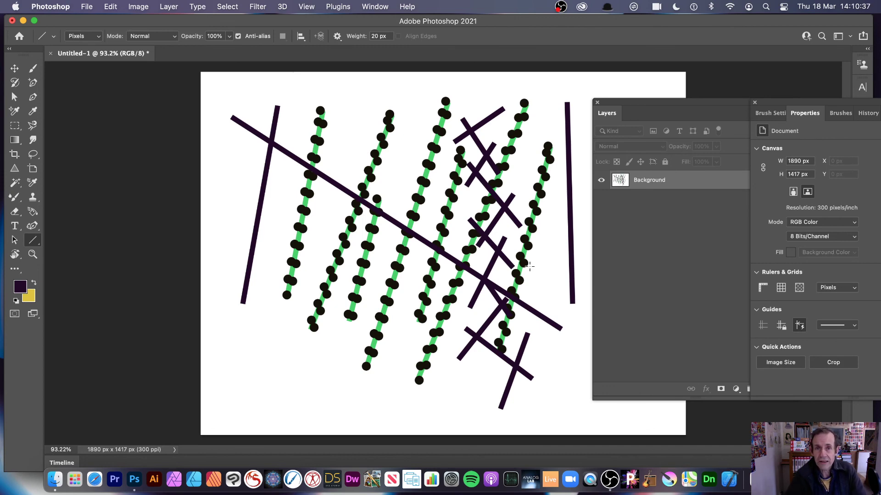